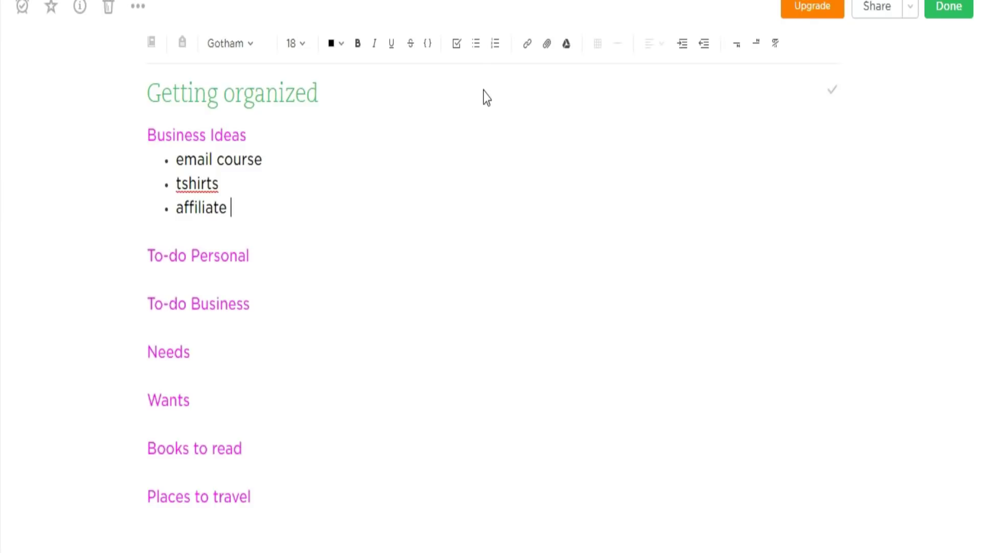
# - Complete the third bullet under Business Ideas as "affiliate sales"
pyautogui.write('sales')
pyautogui.press('Down')
pyautogui.press('Down')
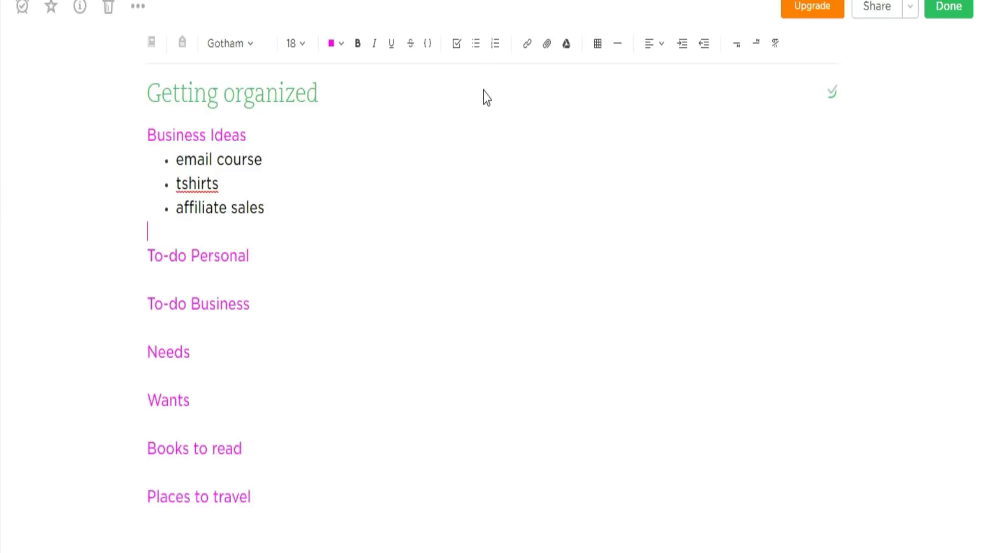
# - Add a bulleted list under To-do Personal with "groceries", "meal plans" and "kids field trip form"
pyautogui.press('Return')
pyautogui.click(477, 44)
pyautogui.write('groceries')
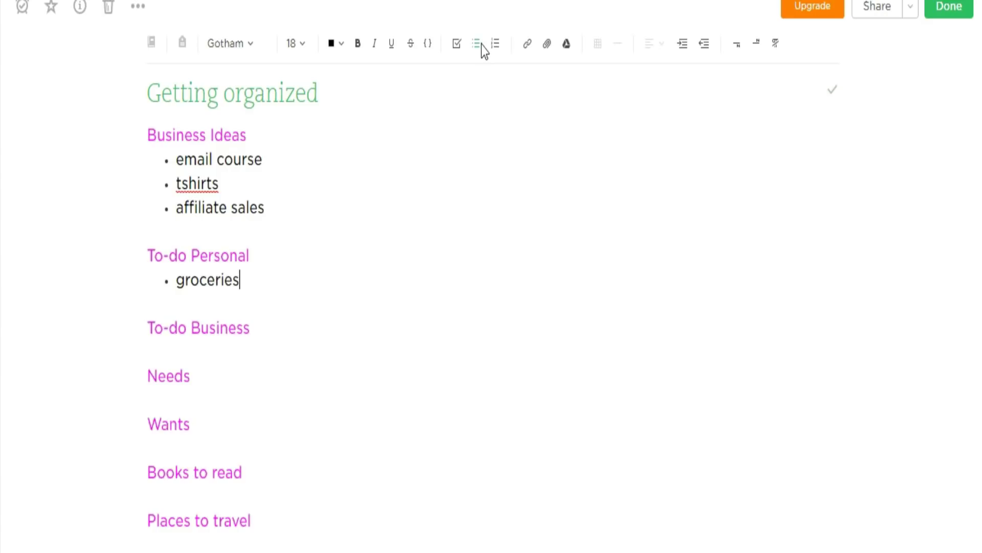
pyautogui.press('Return')
pyautogui.write('me')
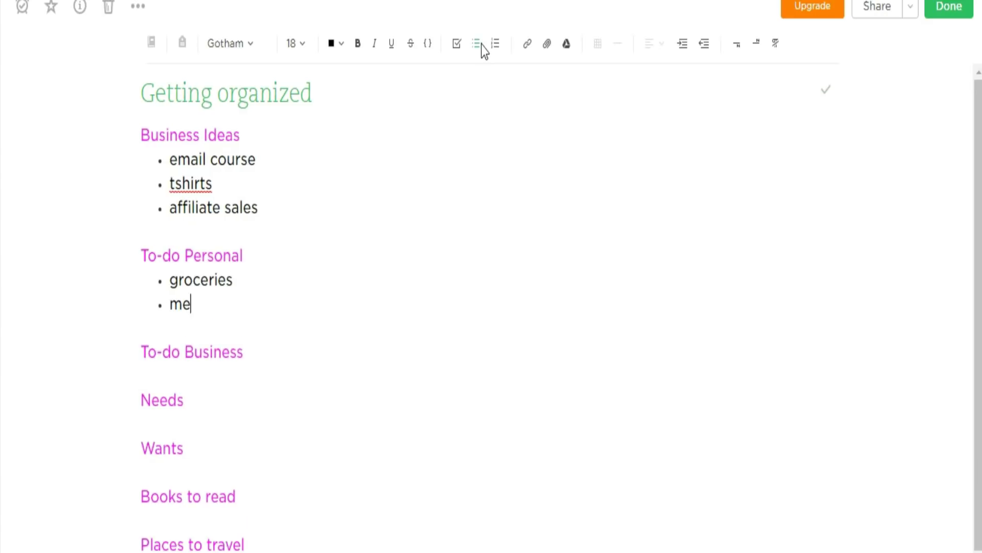
pyautogui.write('al plans')
pyautogui.press('Return')
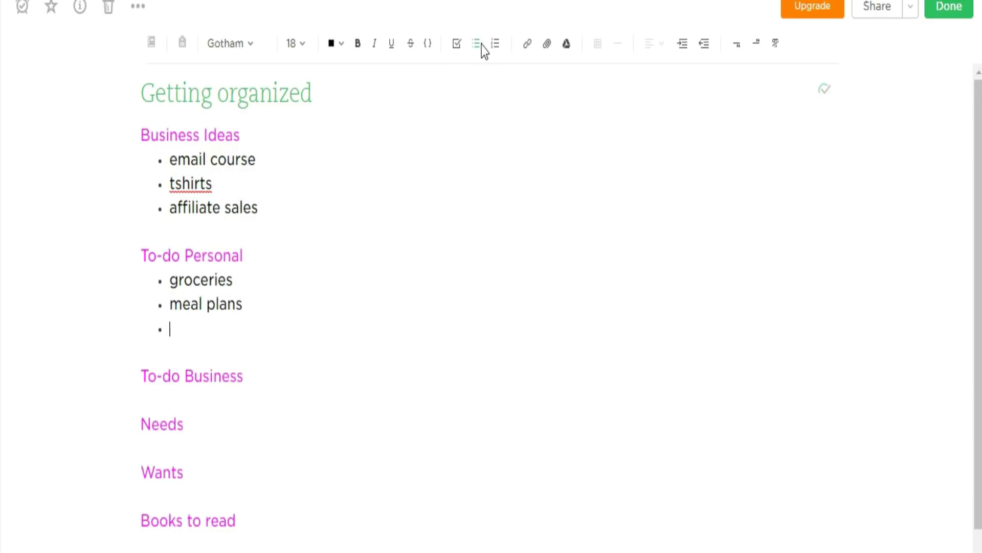
pyautogui.write('kids field trip form')
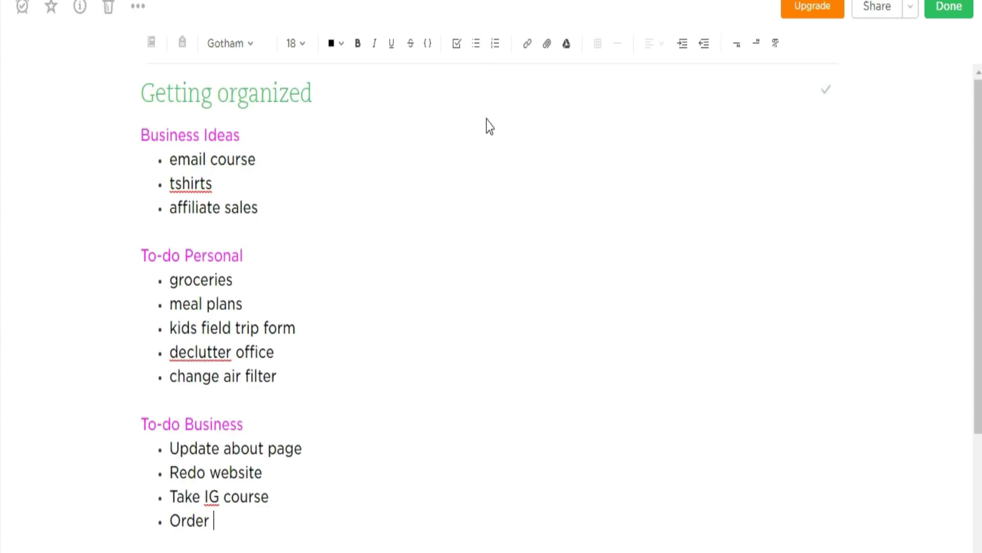
# - Finish the To-do Business list with the bullets "Order books" and "Marketing plan"
pyautogui.write('books')
pyautogui.write('Market')
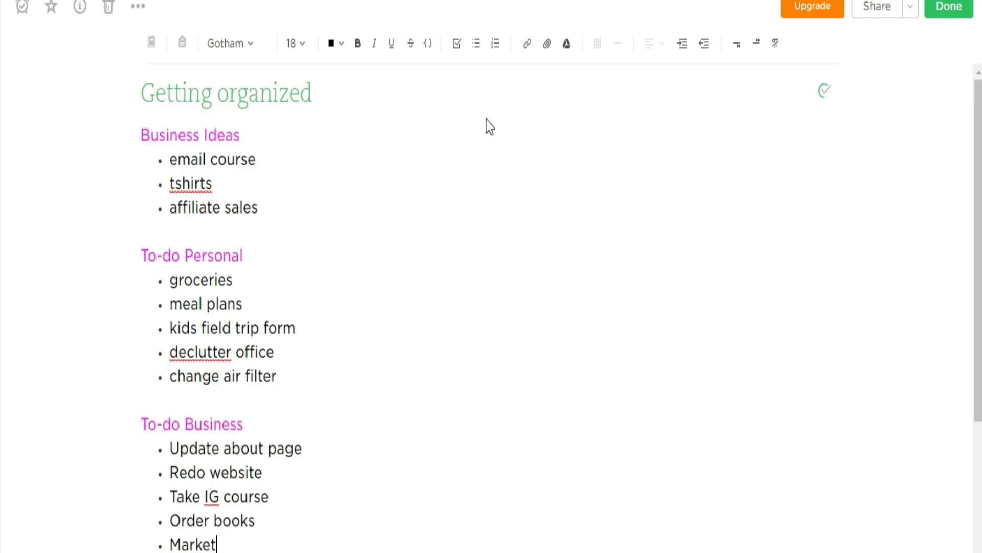
pyautogui.write('ing plan')
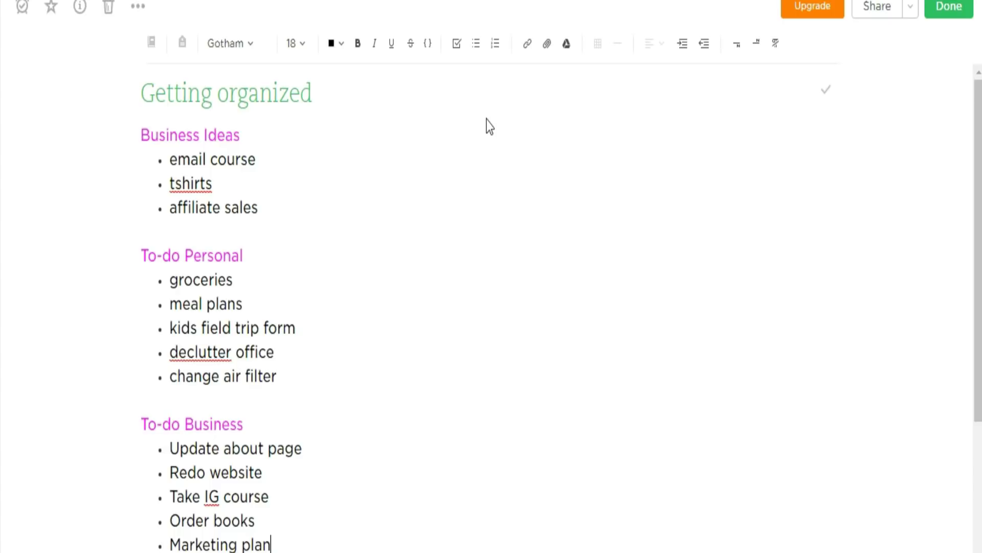
pyautogui.scroll(-4, 163, 419)
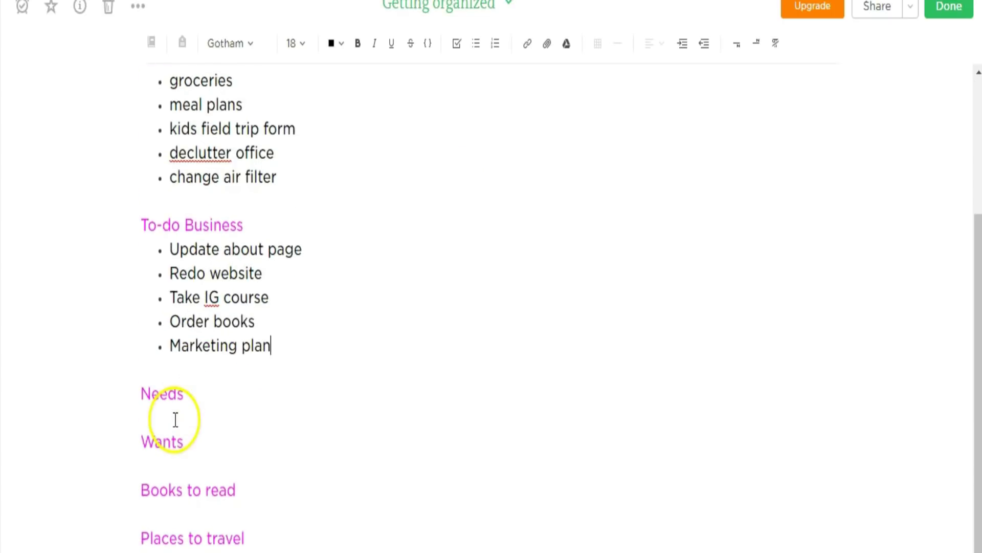
pyautogui.click(196, 394)
pyautogui.press('Return')
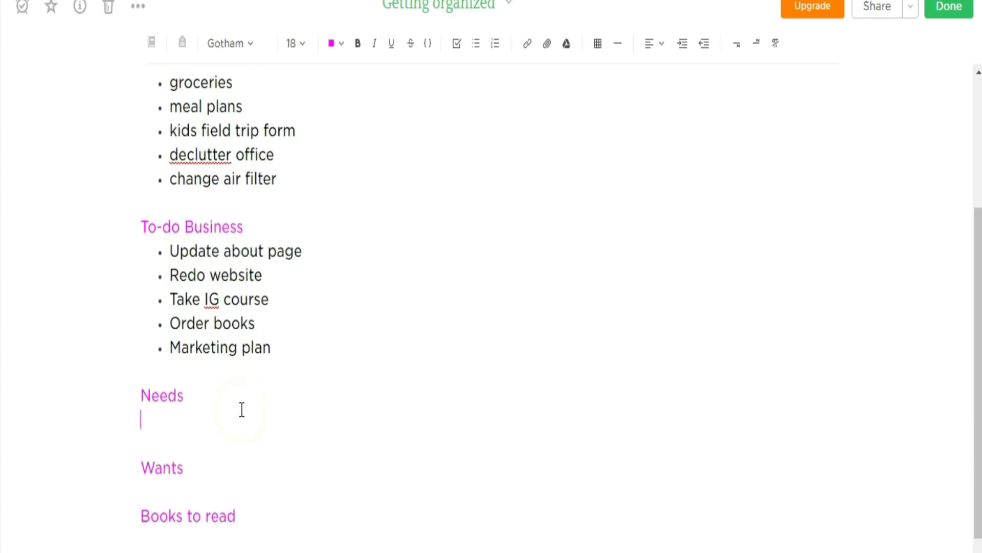
pyautogui.press('BackSpace')
pyautogui.scroll(1, 242, 409)
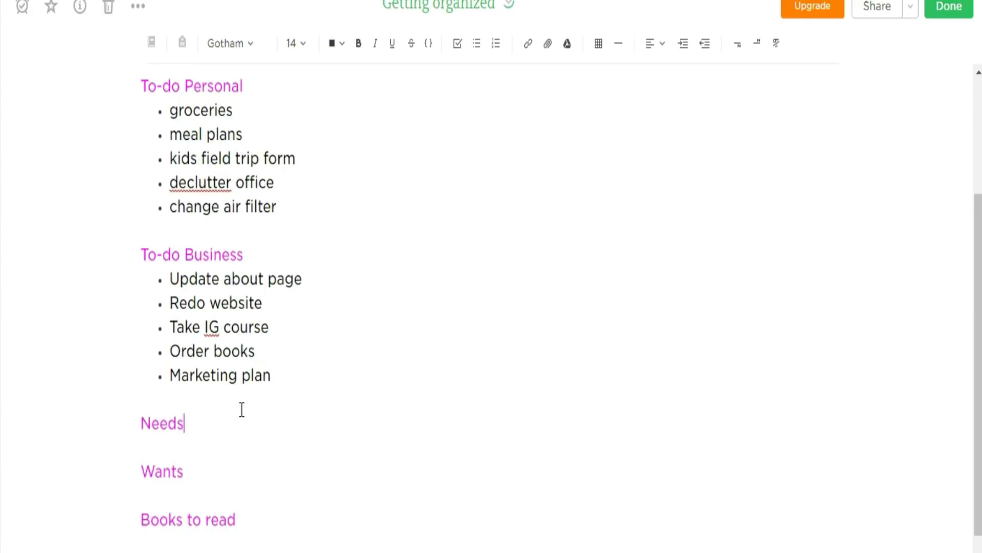
pyautogui.scroll(-1, 242, 409)
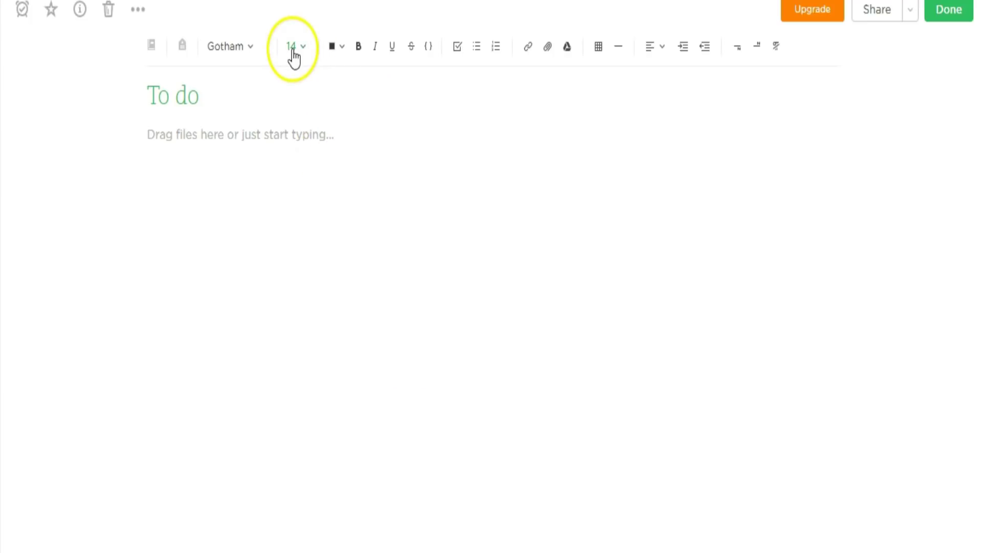
# - Set the text size to 18 and begin a doctor appointment entry in the body of the To do note
pyautogui.click(292, 47)
pyautogui.click(305, 197)
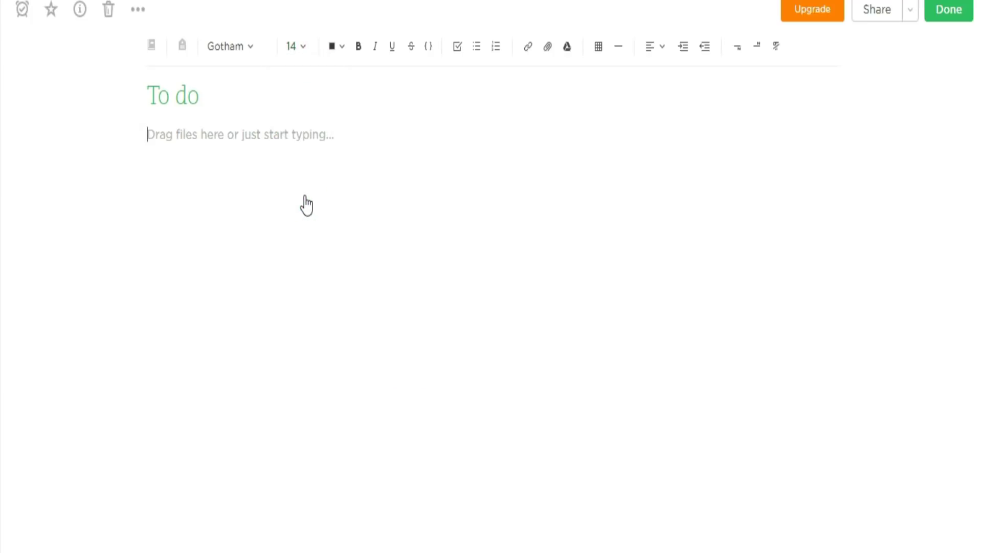
pyautogui.write('Doctor appoointm')
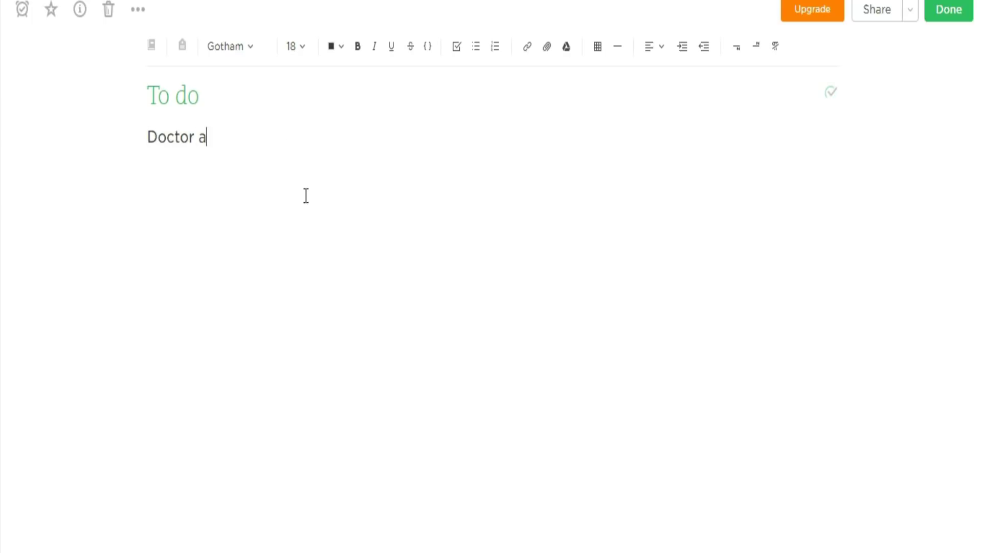
pyautogui.press('BackSpace')
pyautogui.press('BackSpace')
pyautogui.press('BackSpace')
pyautogui.press('BackSpace')
pyautogui.press('BackSpace')
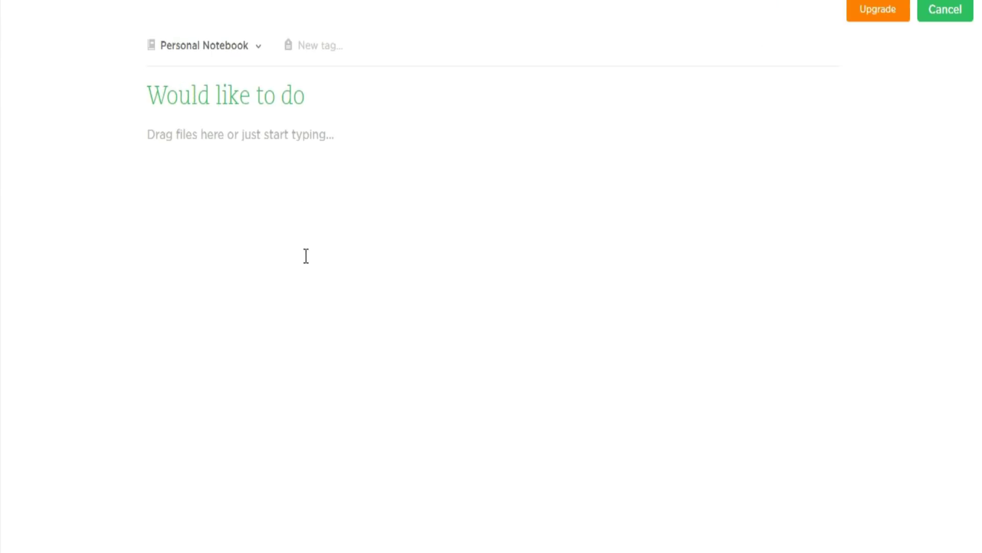
# - Write "This is my someday maybe list" in the body of the "Would like to do" note and finish editing it
pyautogui.press('Return')
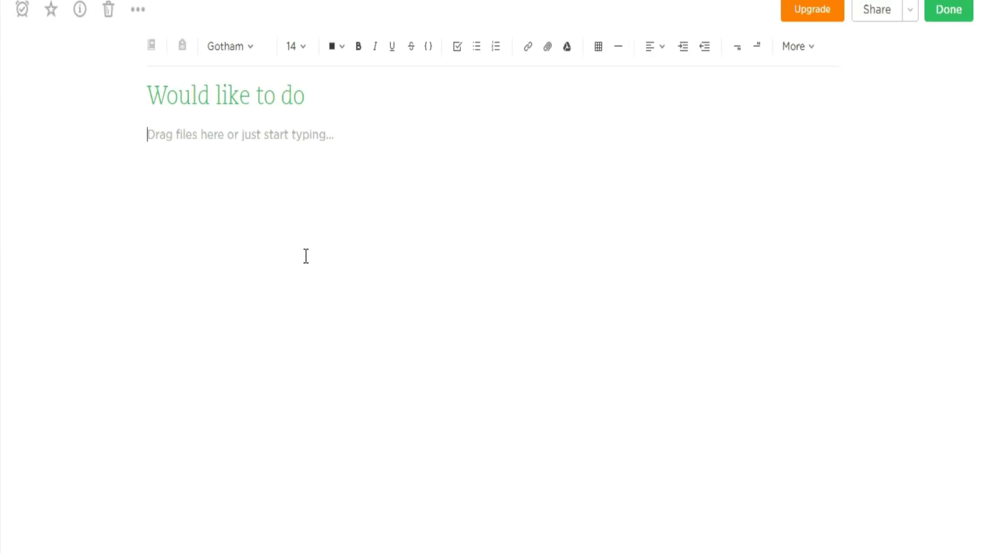
pyautogui.write('This is my someday maybe list')
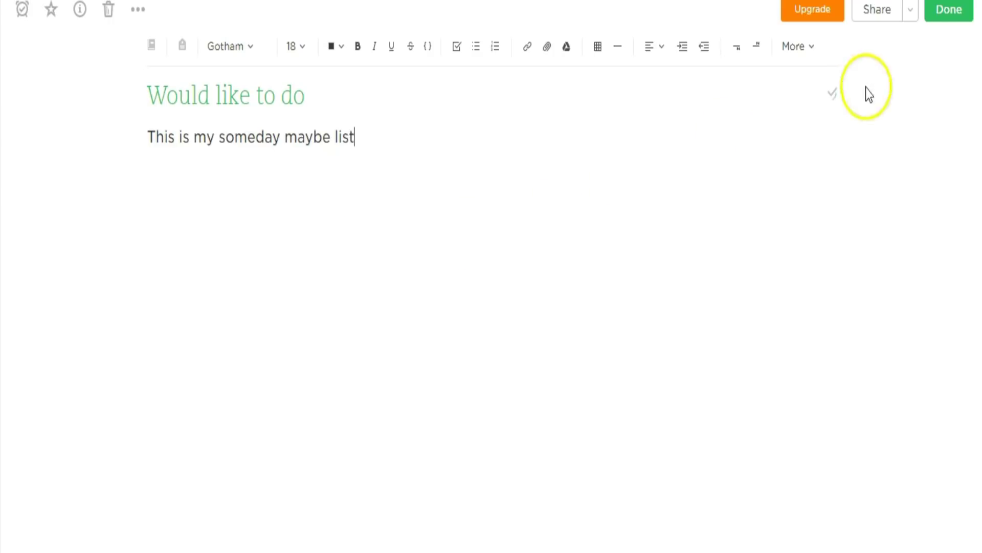
pyautogui.click(948, 11)
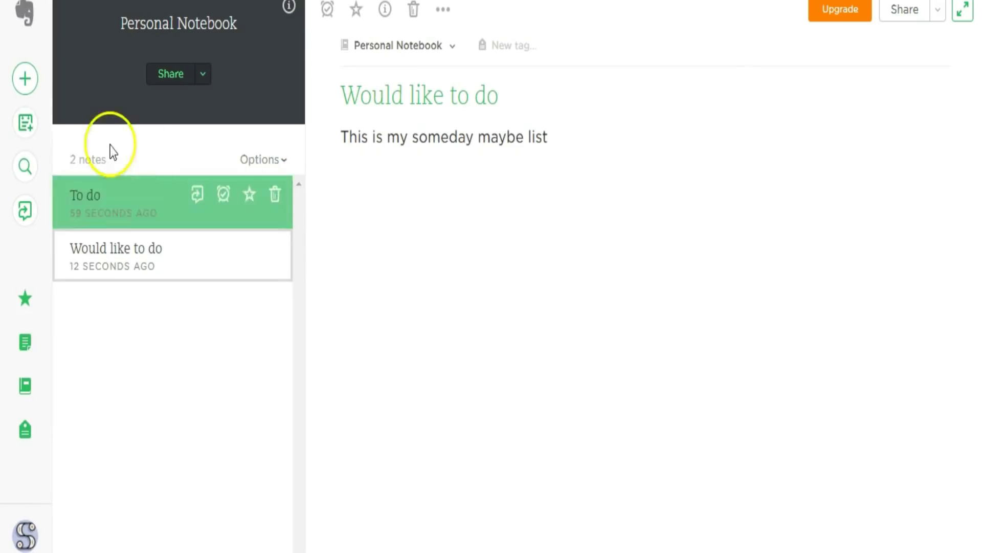
# - Create the Need note and add "laundry soap" to its checklist, starting the following item with "in"
pyautogui.click(25, 80)
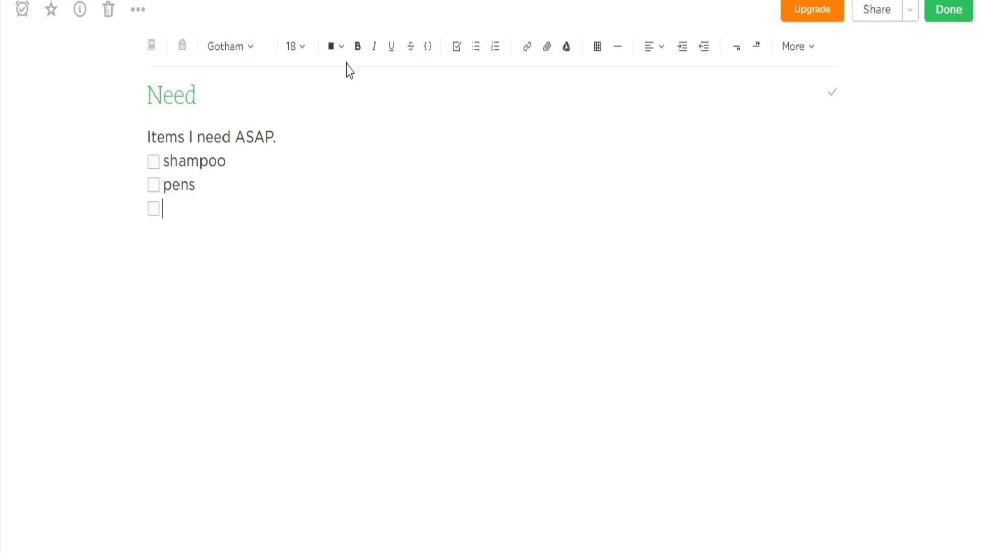
pyautogui.write('aundry sa')
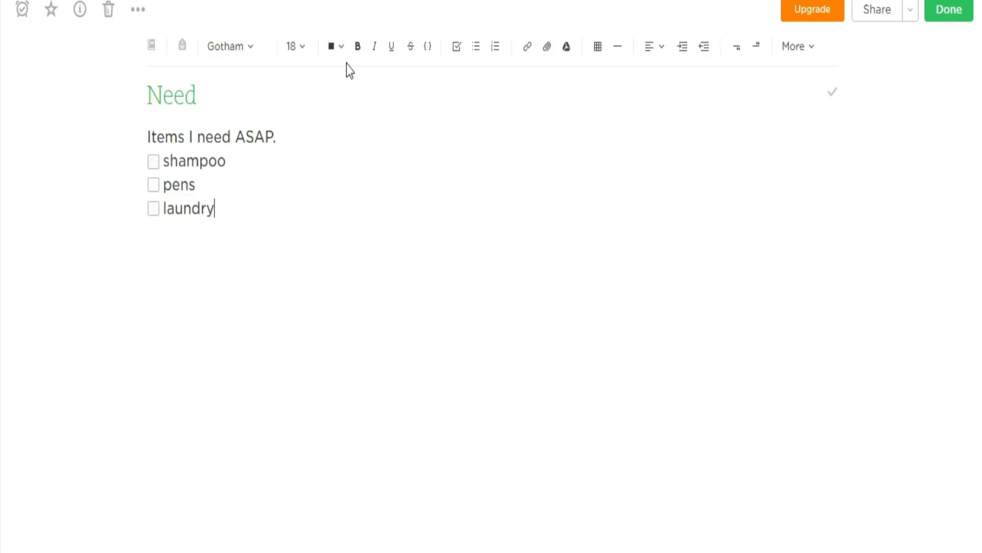
pyautogui.write('o')
pyautogui.press('BackSpace')
pyautogui.press('BackSpace')
pyautogui.write('oap')
pyautogui.press('Return')
pyautogui.write('in')
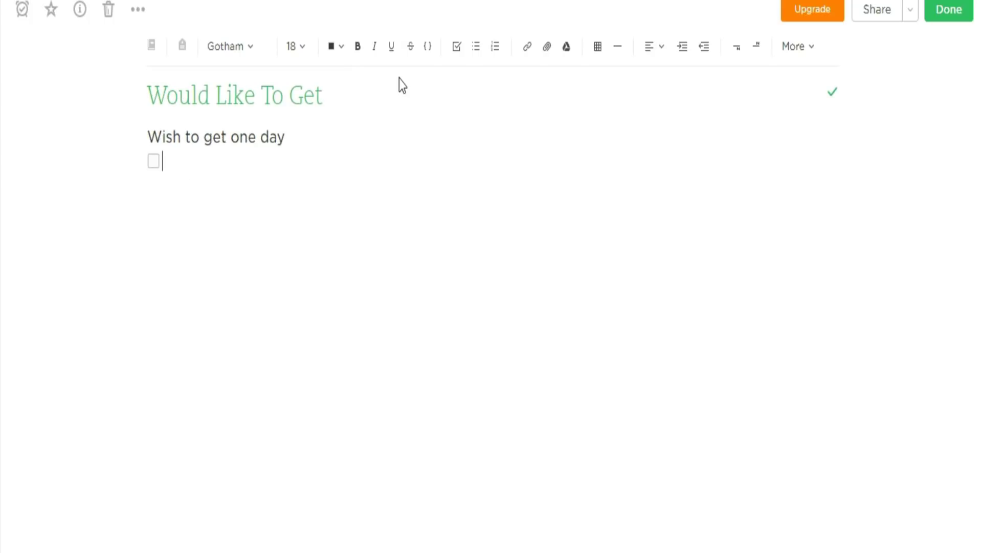
# - Fill the checklist of the "Would Like To Get" note with "New camera", "computer" and "wardrobe"
pyautogui.write('New camera')
pyautogui.press('Return')
pyautogui.write('com')
pyautogui.write('puter')
pyautogui.press('Return')
pyautogui.write('wardrobe')
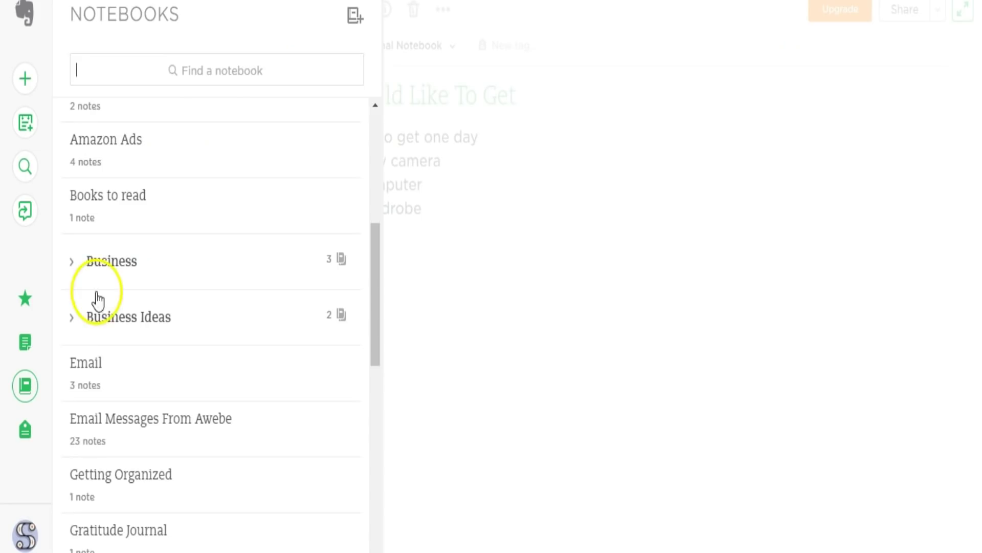
# - Expand the Business notebook stack and move the Email notebook into it
pyautogui.click(73, 263)
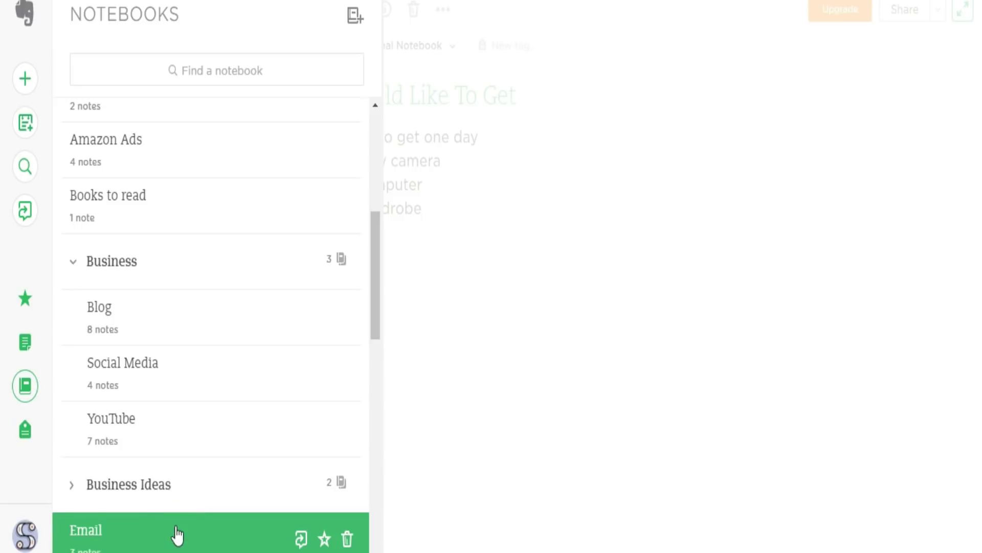
pyautogui.moveTo(177, 534); pyautogui.dragTo(188, 308)
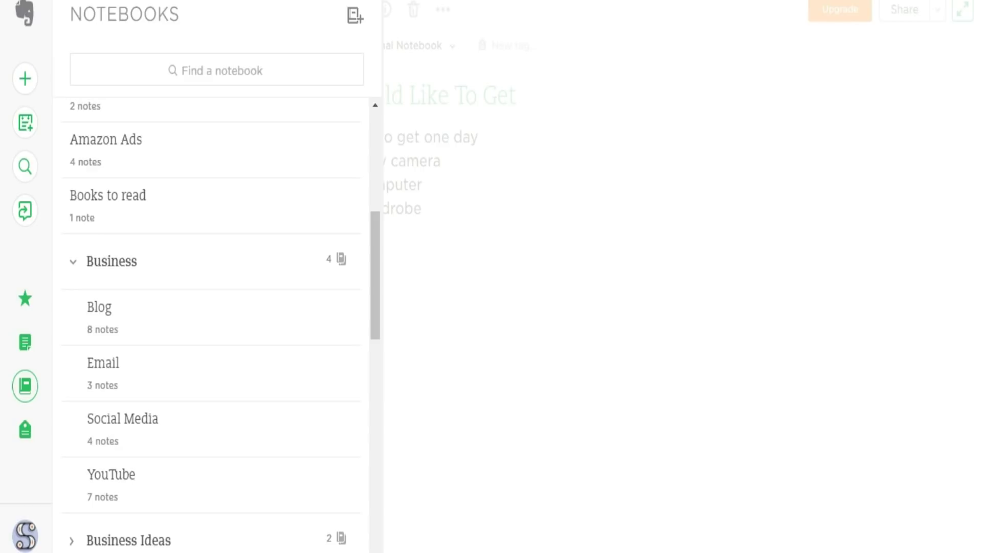
# - Look through the notes in the YouTube, Social Media and Blog notebooks, including the Cool Tools note
pyautogui.click(135, 492)
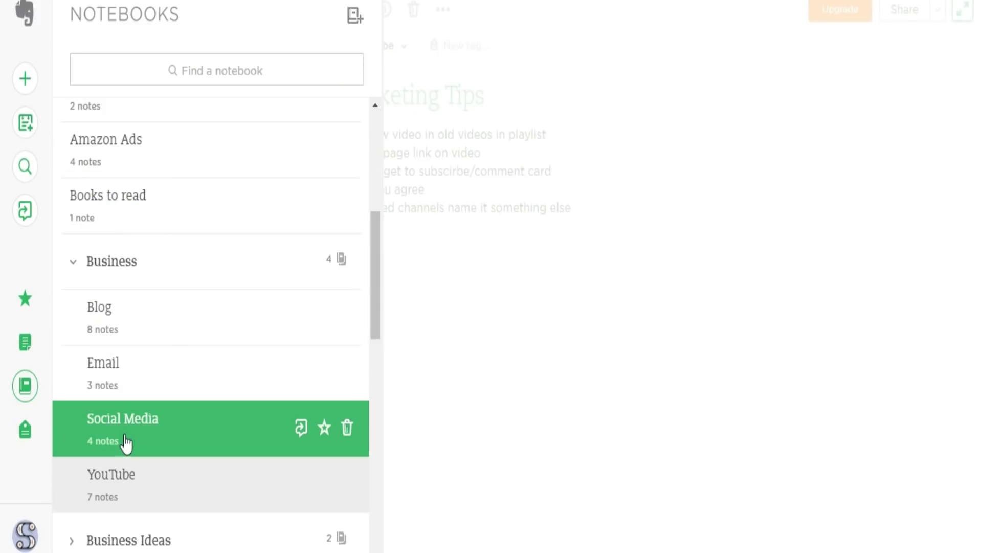
pyautogui.click(122, 437)
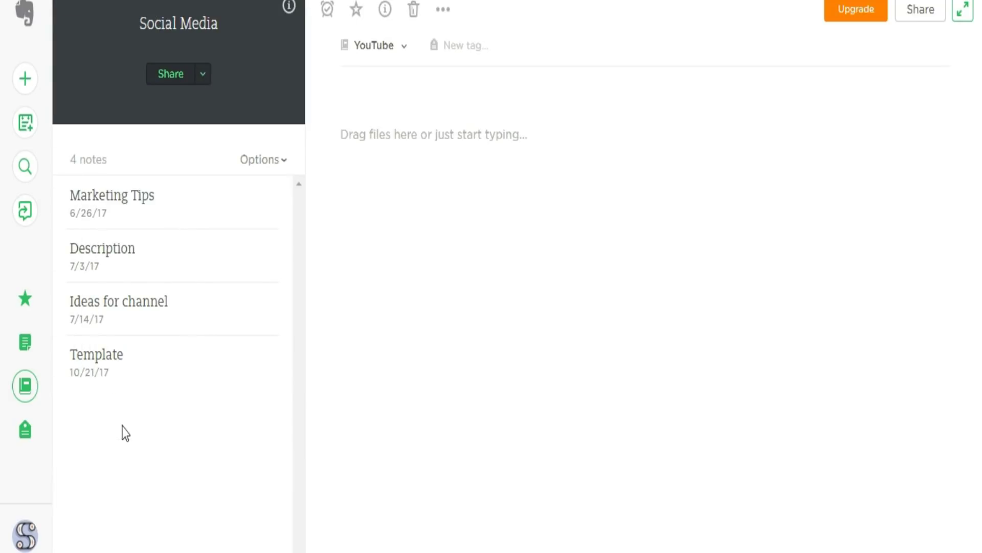
pyautogui.click(25, 385)
pyautogui.click(147, 233)
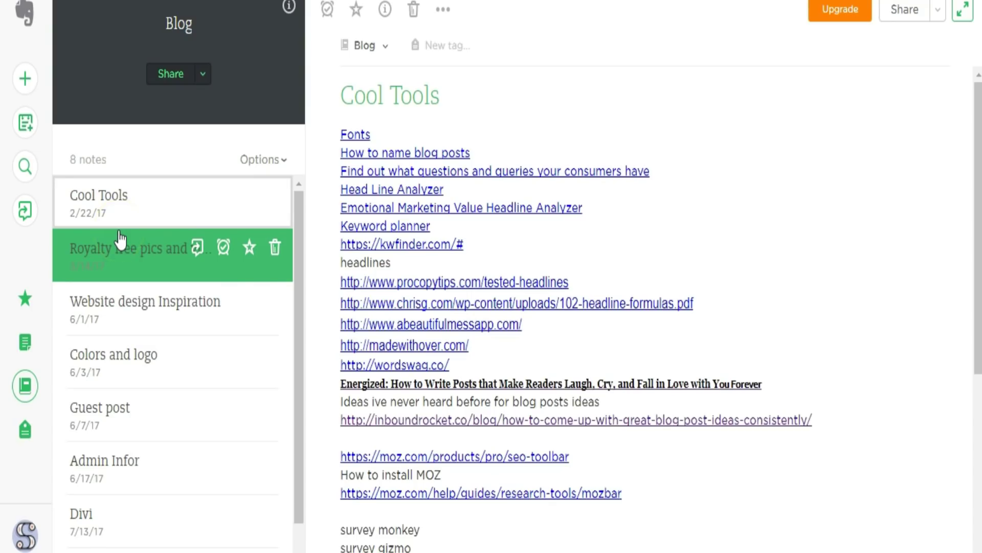
pyautogui.click(119, 210)
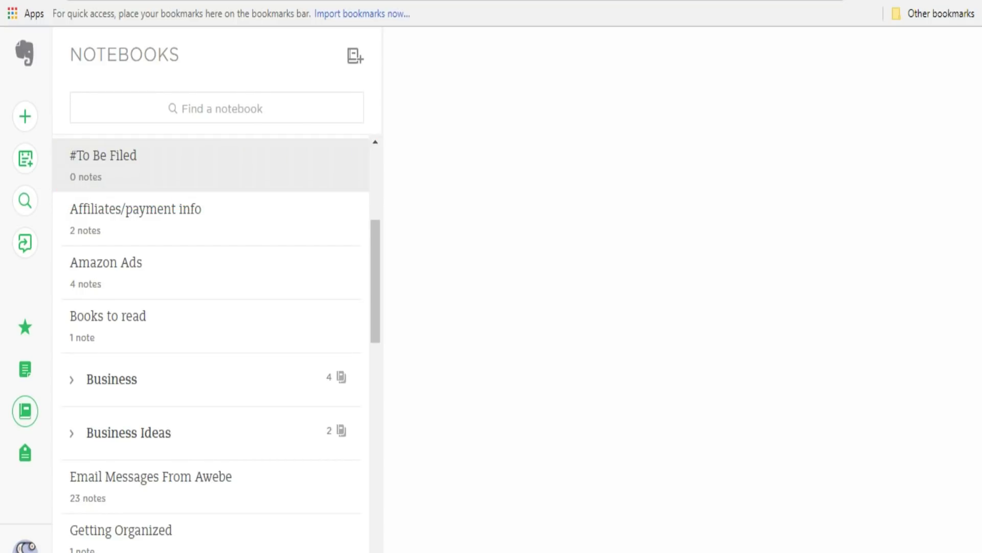
# - Open the #To Be Filed notebook and complete the Need note's second checklist item as "ink for printer", beginning another item
pyautogui.click(218, 164)
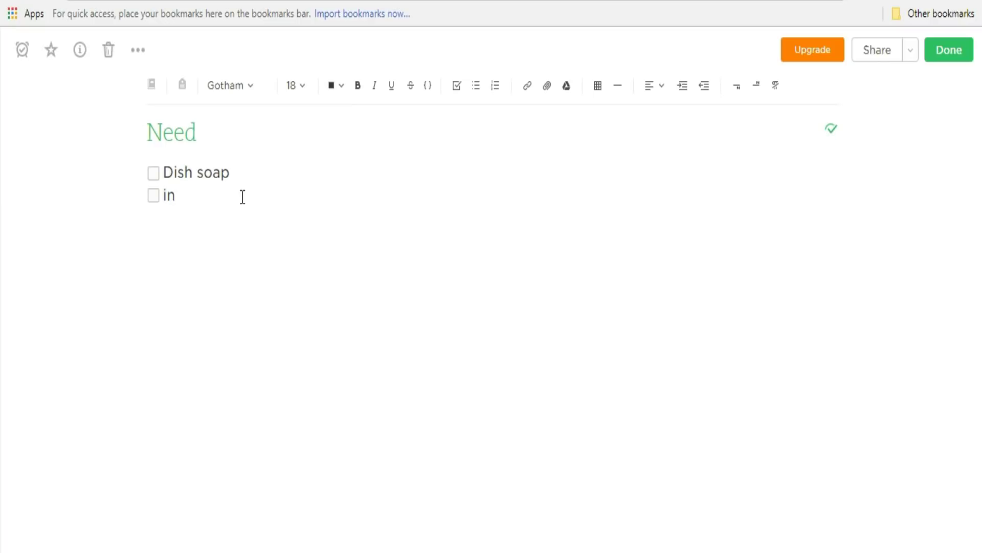
pyautogui.write('k for printe')
pyautogui.write('Bitth')
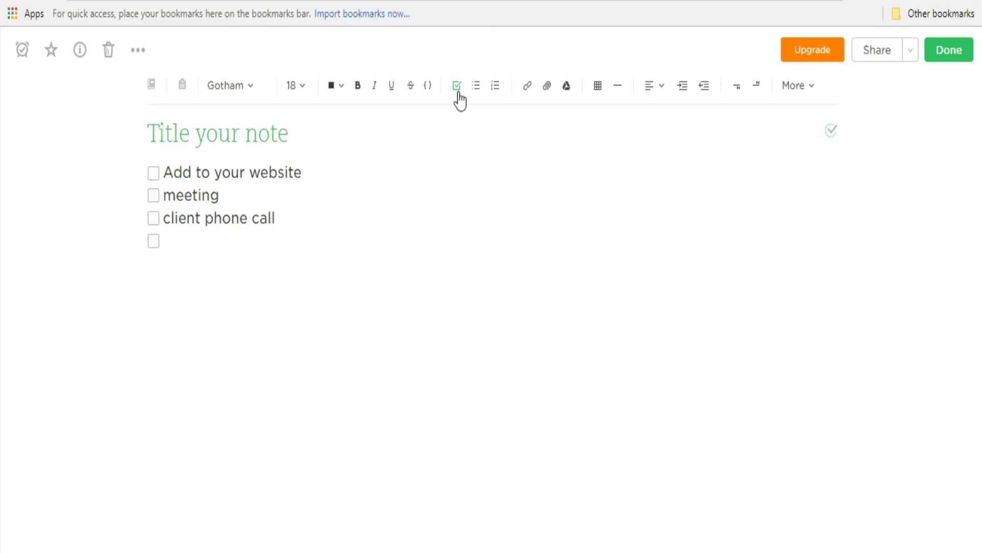
pyautogui.write('yout')
pyautogui.press('BackSpace')
pyautogui.press('BackSpace')
pyautogui.press('BackSpace')
pyautogui.press('BackSpace')
# - Add the checklist items "Blog Idea", "YouTube Idea" and "Business Idea" below "client phone call" in the untitled note
pyautogui.write('Blog Idea')
pyautogui.press('Return')
pyautogui.write('YouTube Idea')
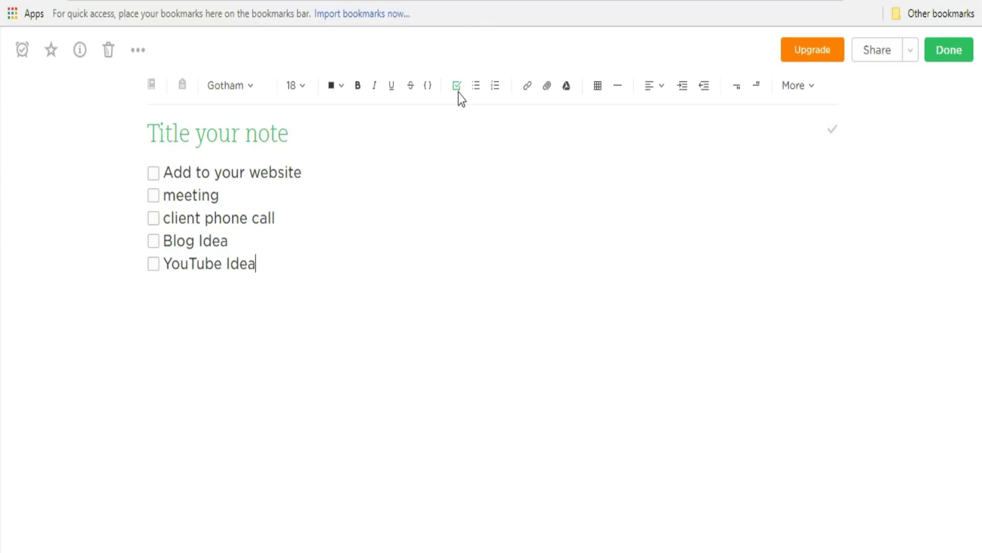
pyautogui.press('Return')
pyautogui.write('Business Id')
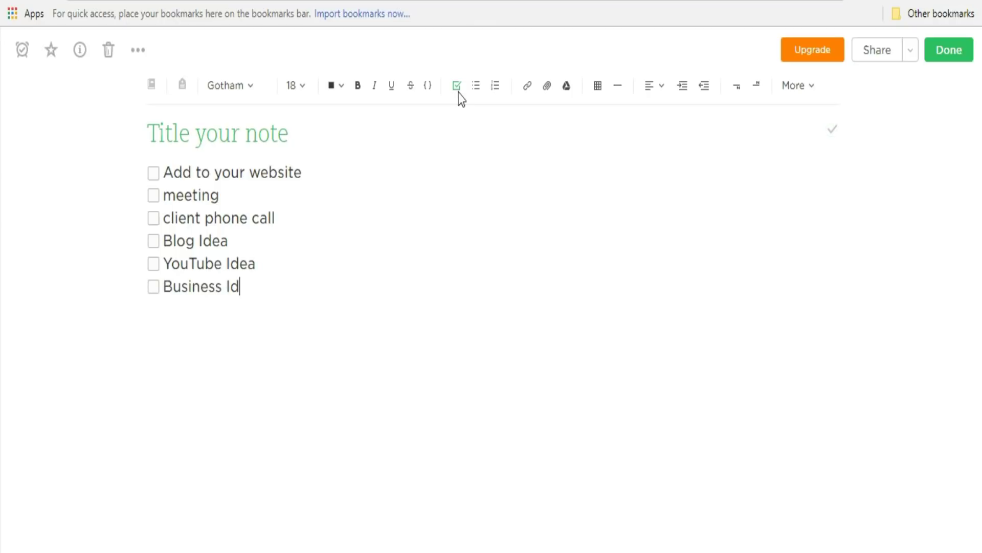
pyautogui.write('ea')
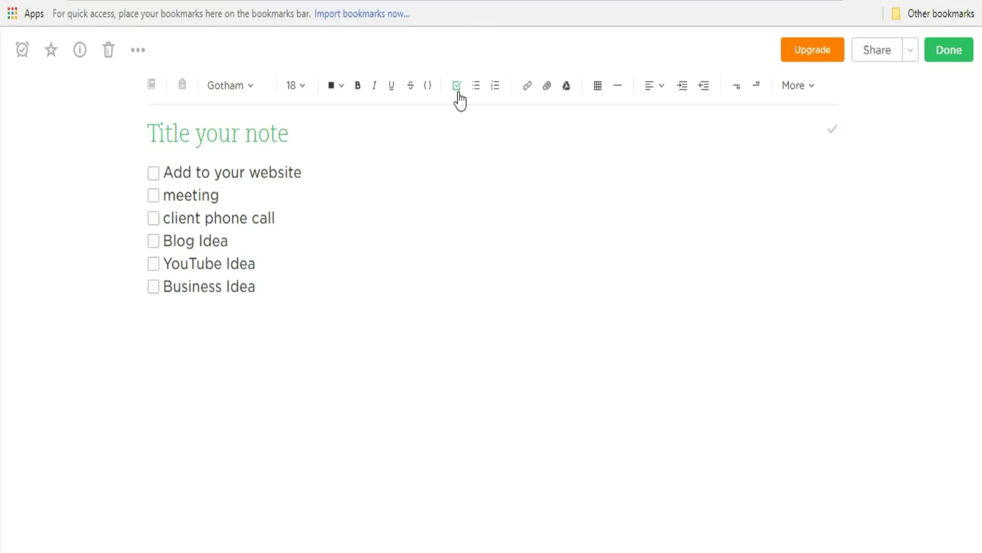